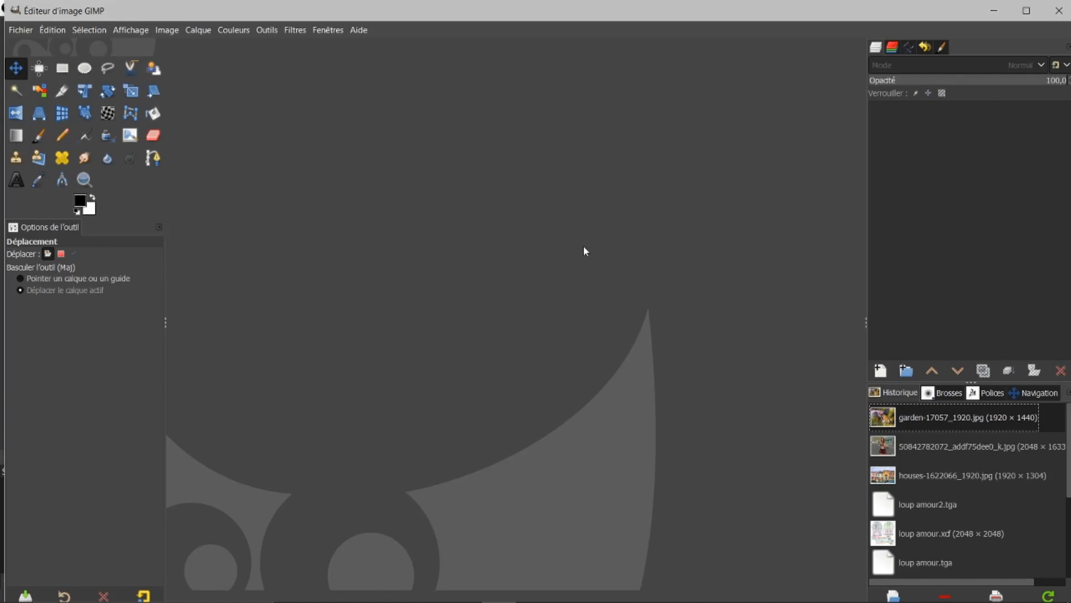
Step: Open the recent image garden-17057_1920.jpg and launch the G'MIC-Qt filter on it
double_click(912, 418)
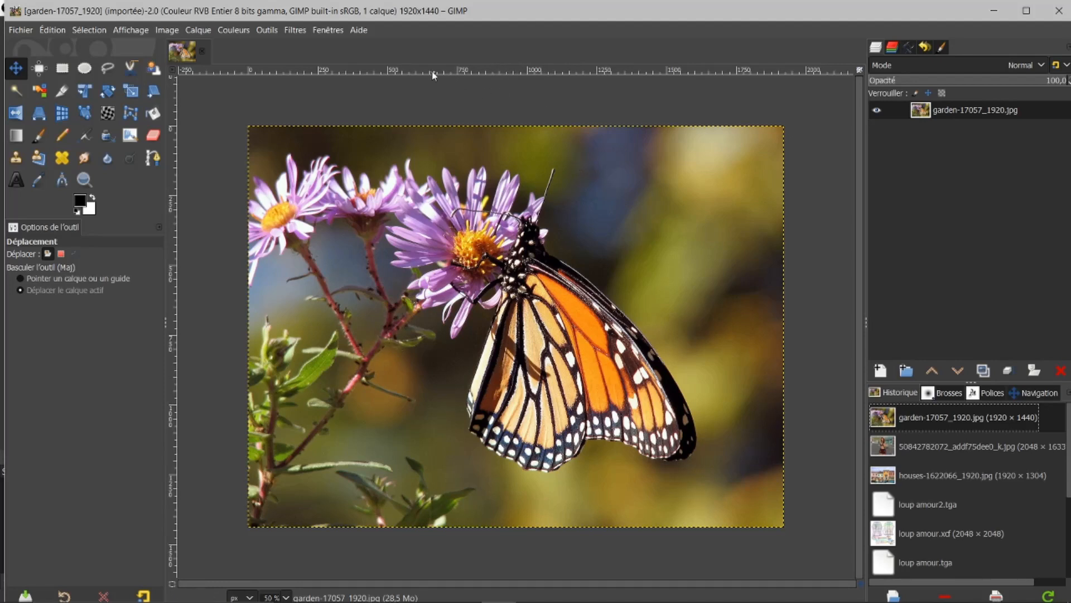
click(294, 31)
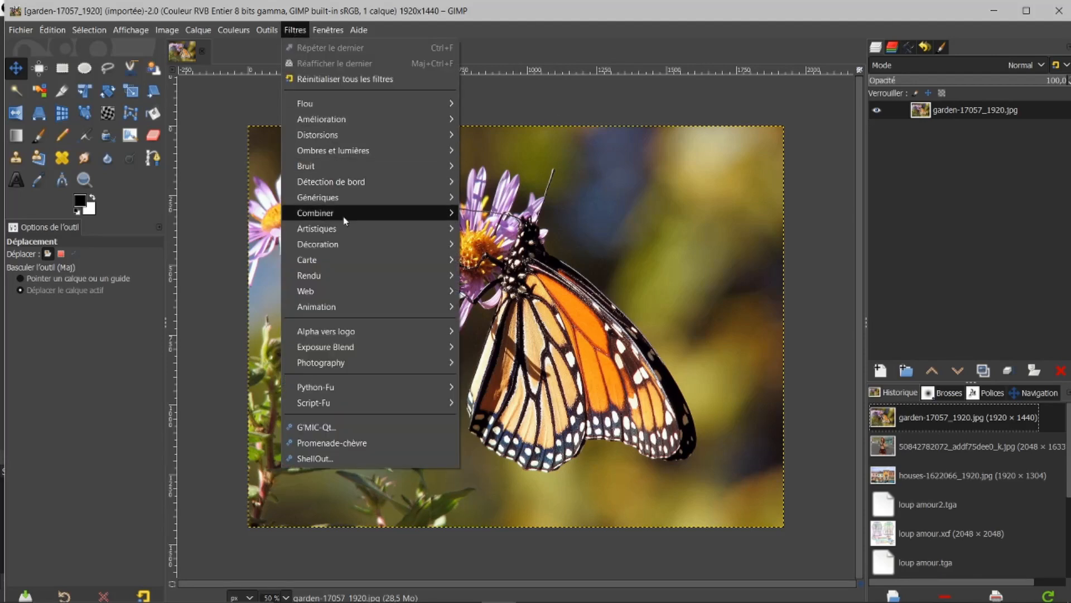
click(325, 427)
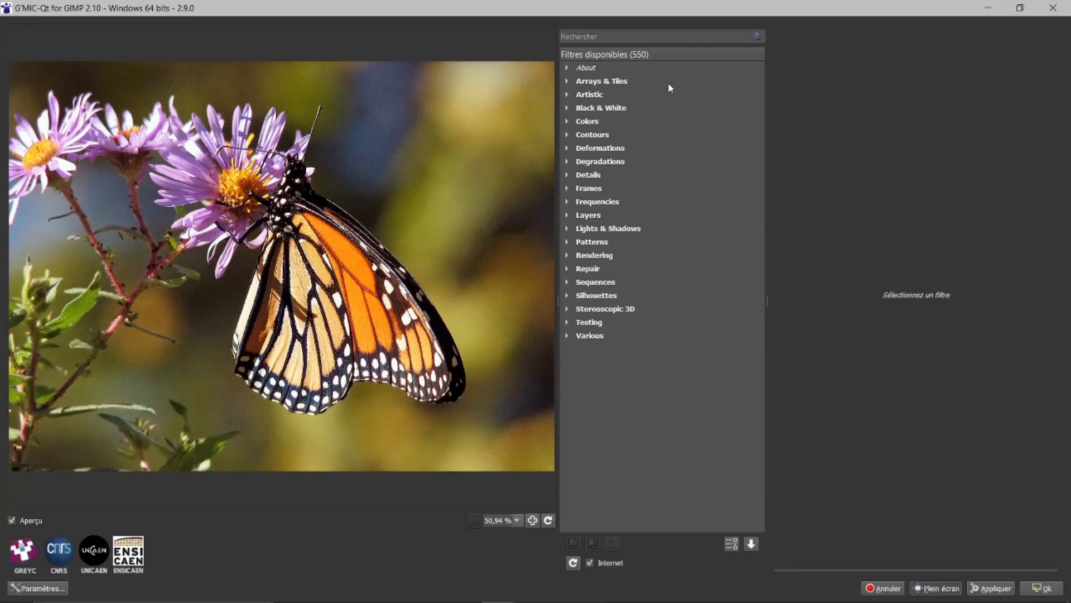
Step: Choose the Tune HSV Colors filter from the Colors category
click(566, 122)
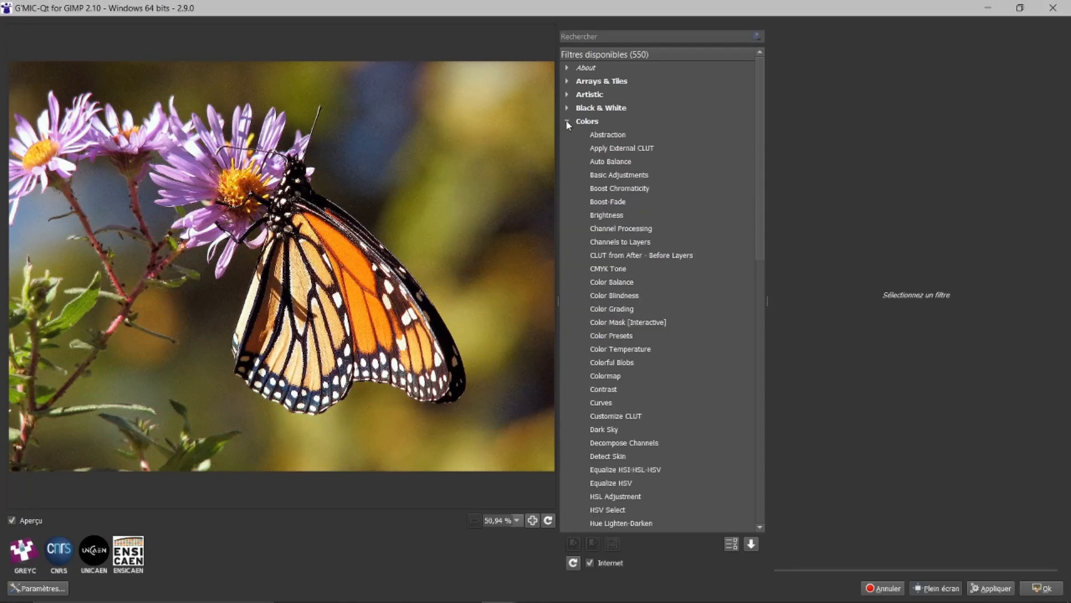
scroll(620, 201, down, 8)
scroll(621, 203, down, 4)
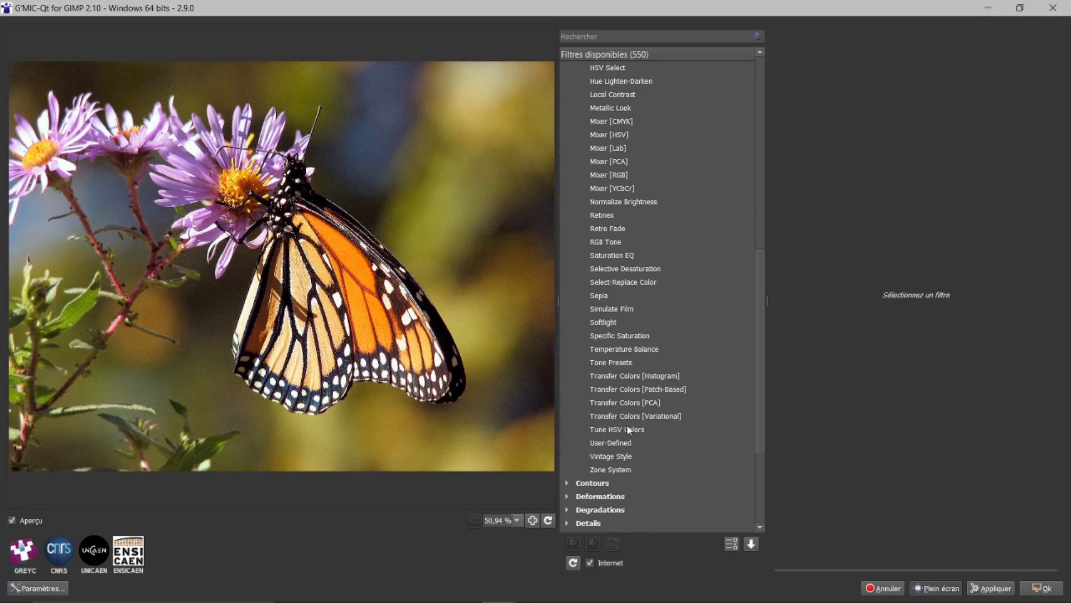
click(620, 429)
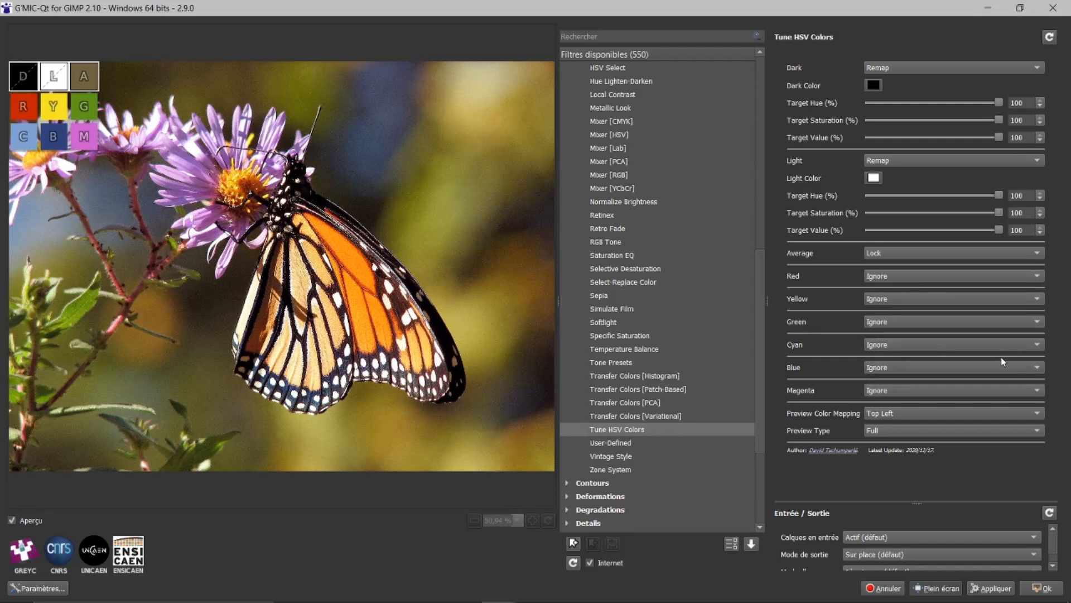
Step: Set Magenta to Remap with target hue 51.9 %, target saturation 50 % and target value 48.1 %
click(1036, 391)
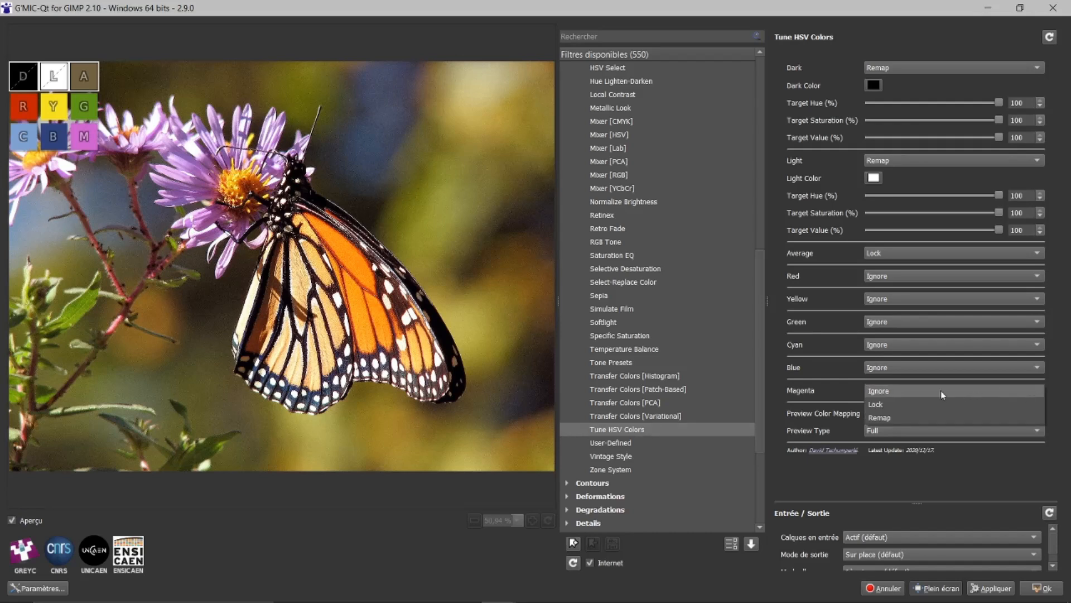
click(880, 417)
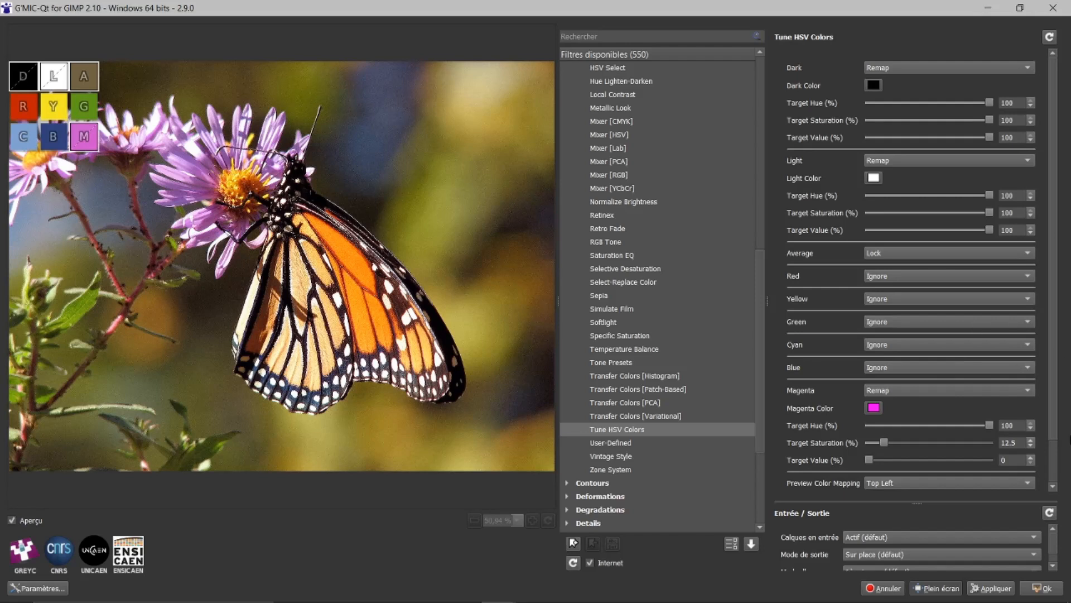
drag(988, 425, 931, 434)
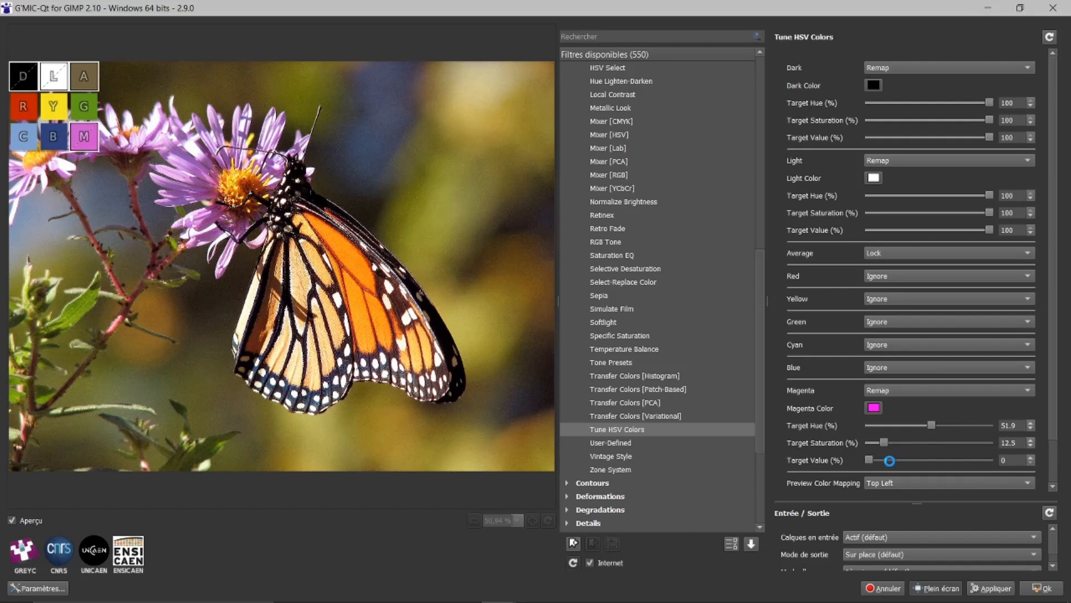
drag(870, 460, 931, 443)
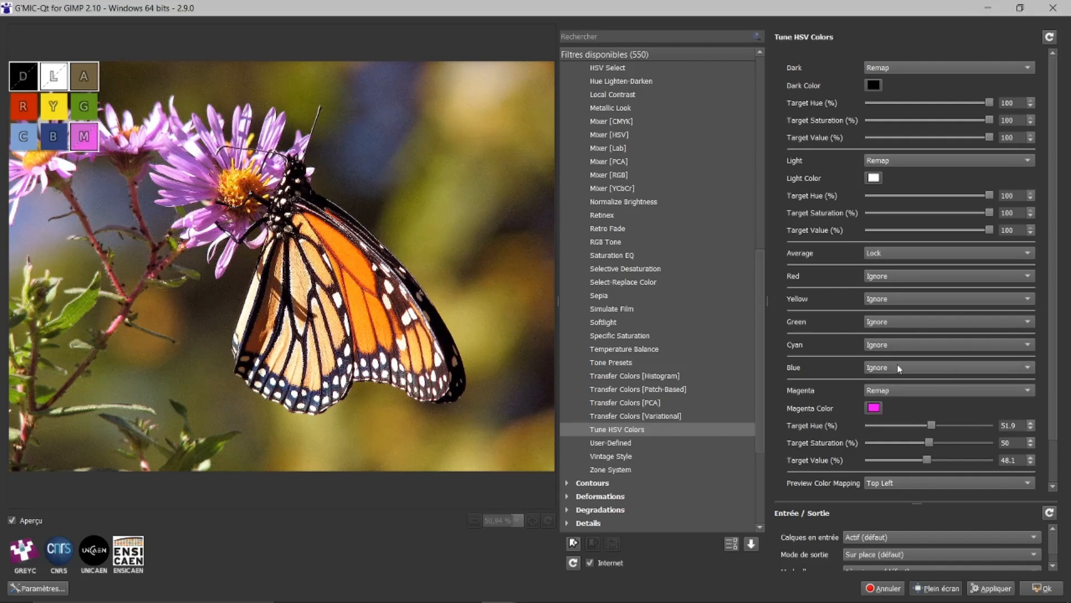
Step: Set the magenta replacement colour to dark green #005500 and compare the preview with the original
click(876, 409)
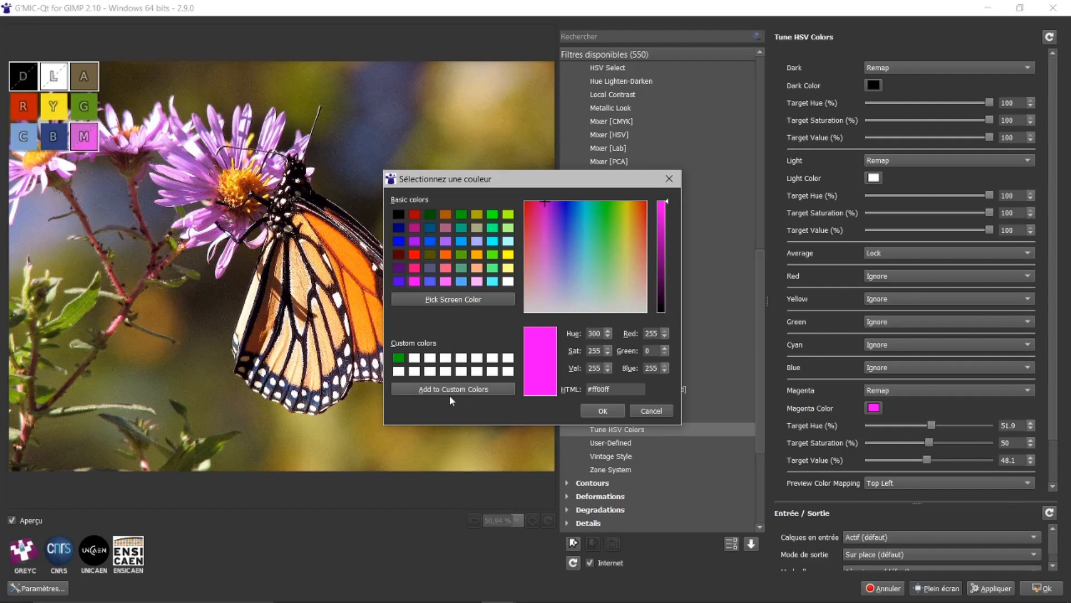
click(431, 217)
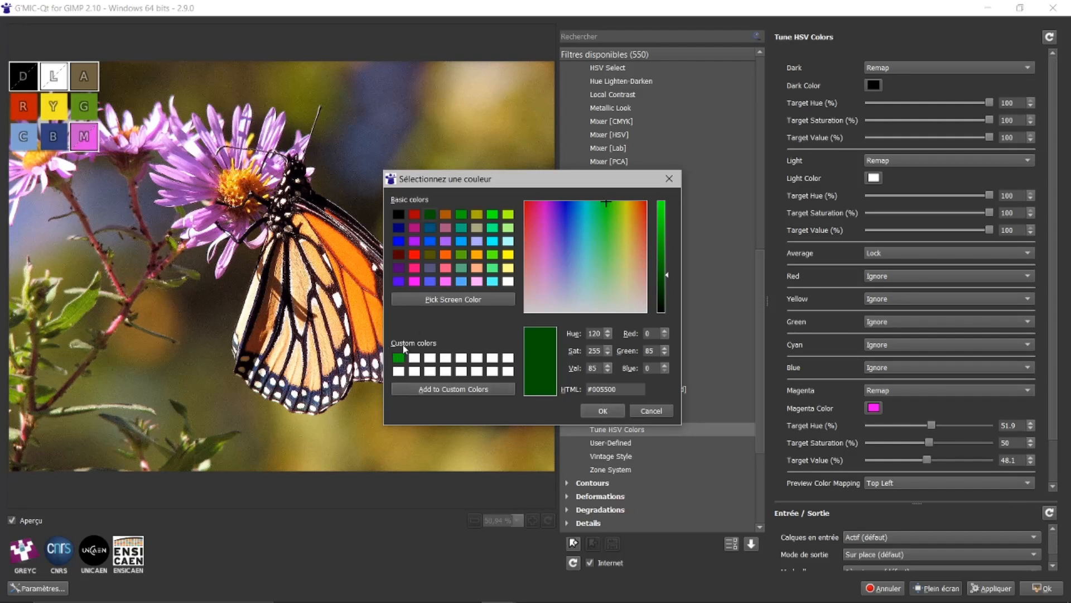
click(601, 413)
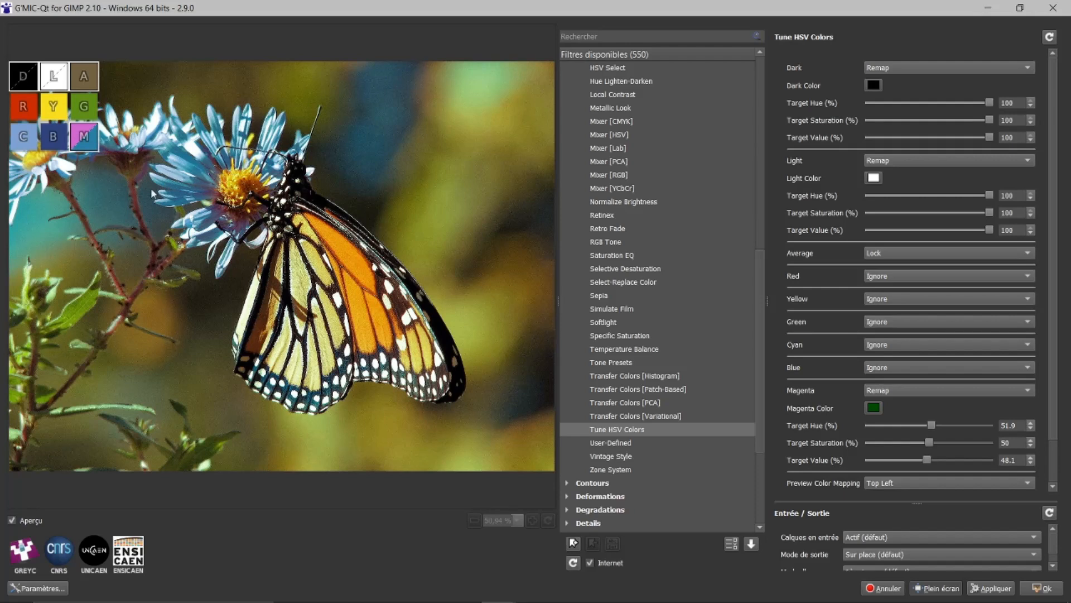
click(12, 520)
click(11, 520)
click(12, 520)
click(12, 520)
Step: Set the magenta target hue and value to 100 % and target saturation to 58.3 %, comparing with the original
drag(935, 426, 1007, 427)
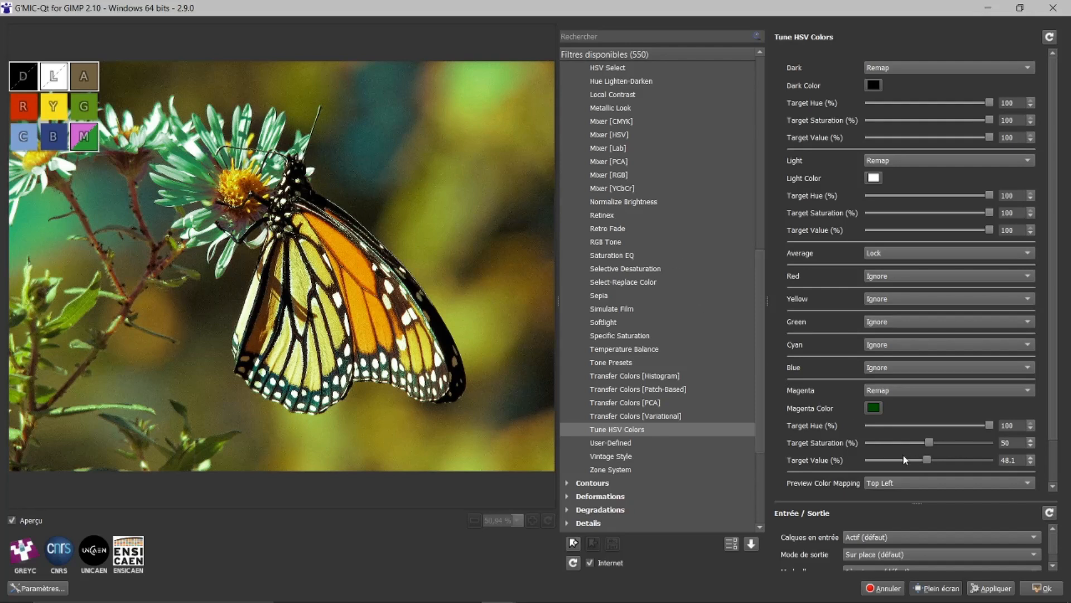
drag(929, 457, 1002, 467)
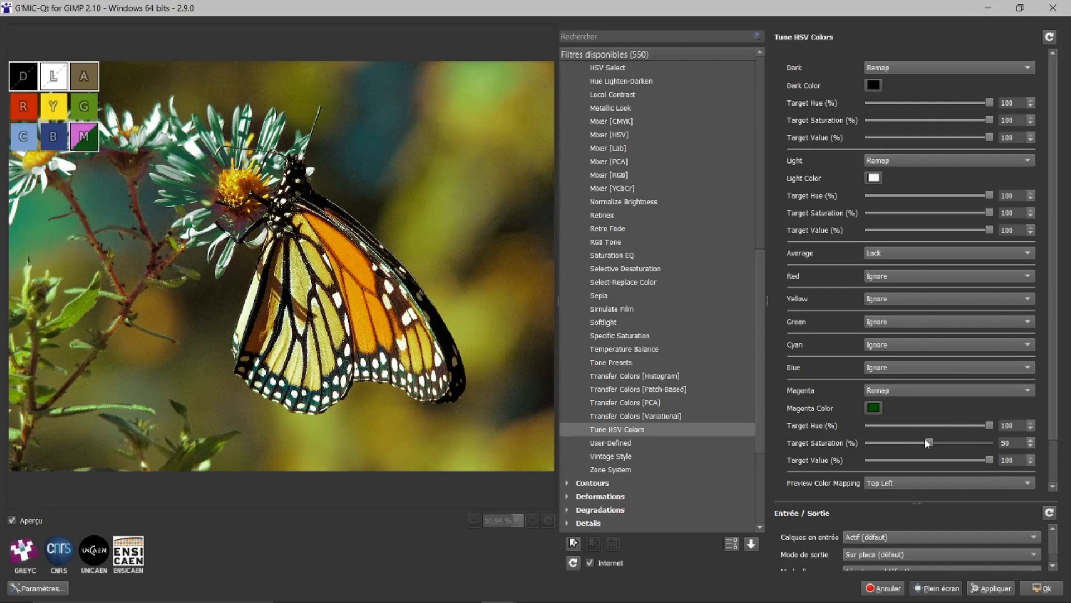
drag(929, 443, 892, 441)
drag(989, 425, 865, 424)
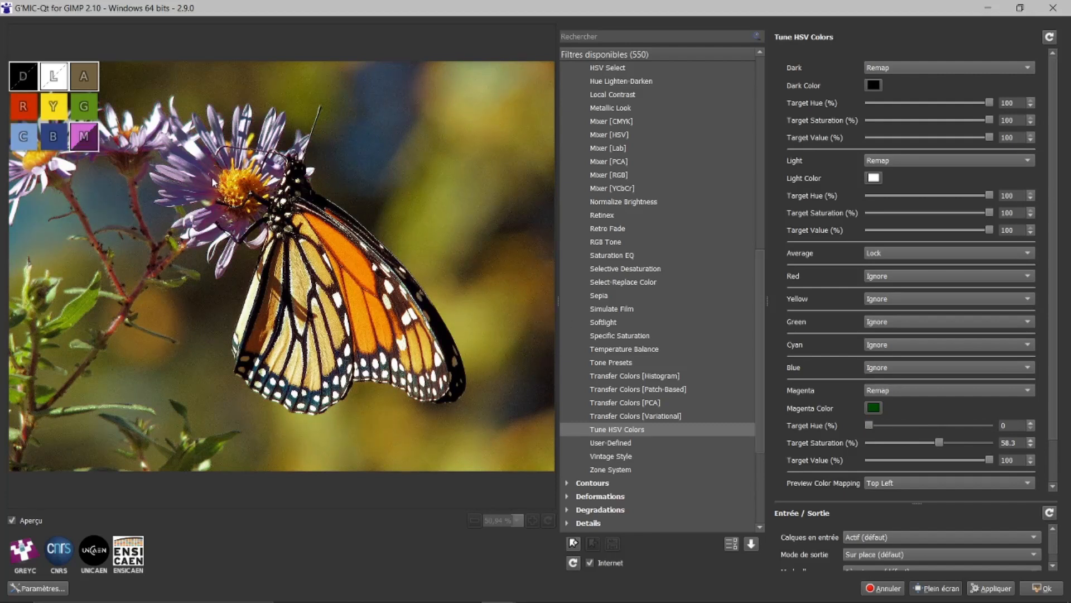
drag(868, 425, 990, 425)
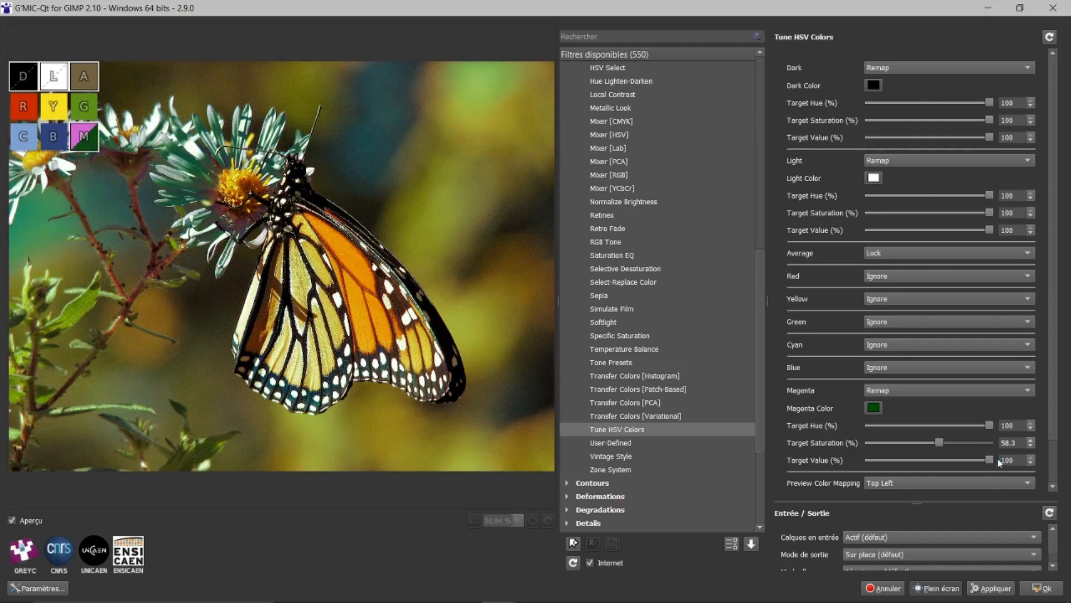
drag(991, 455, 844, 450)
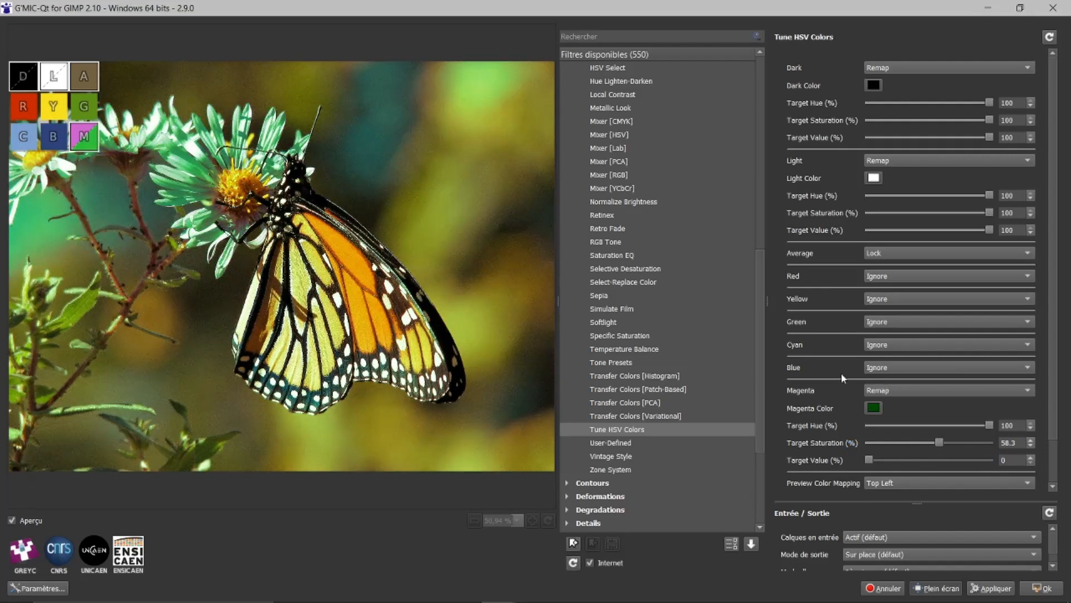
drag(870, 460, 1019, 472)
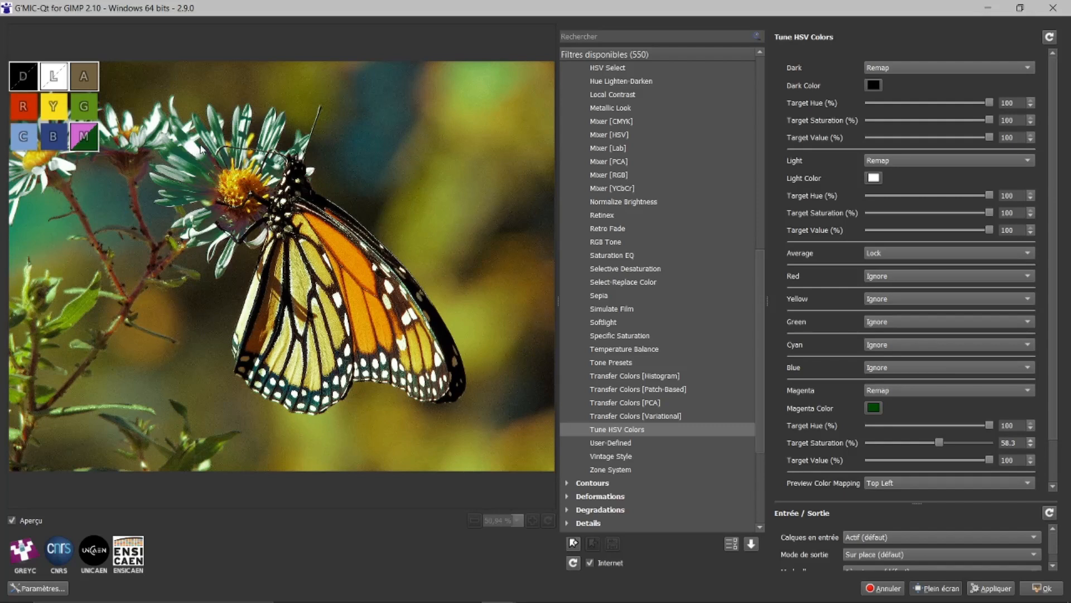
click(12, 522)
click(12, 522)
click(12, 522)
click(12, 521)
Step: Set Yellow to Remap with pure red #ff0000 as its replacement colour
click(1027, 294)
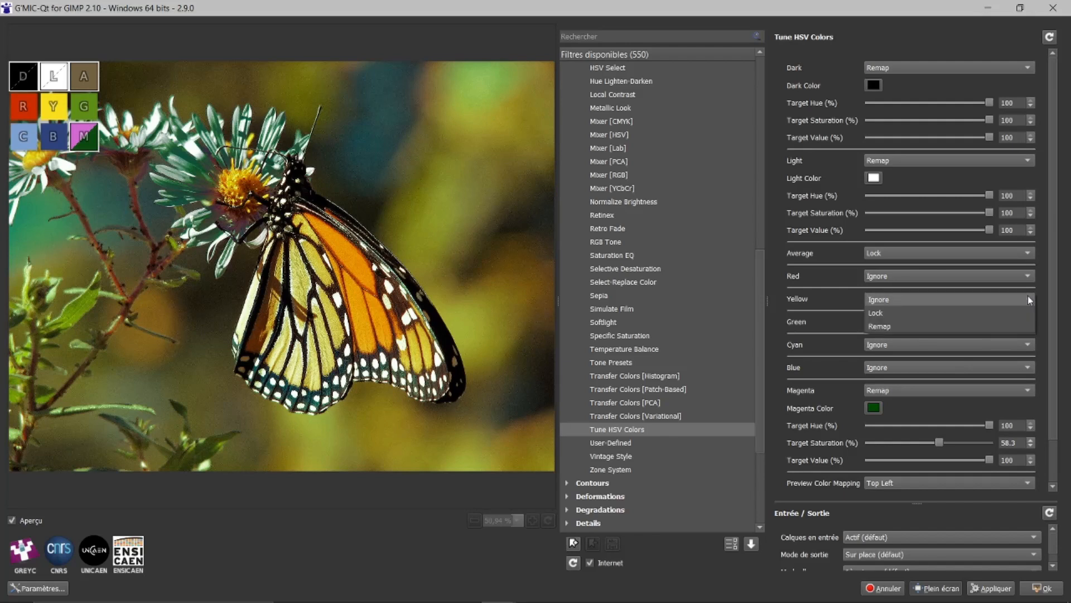
click(869, 327)
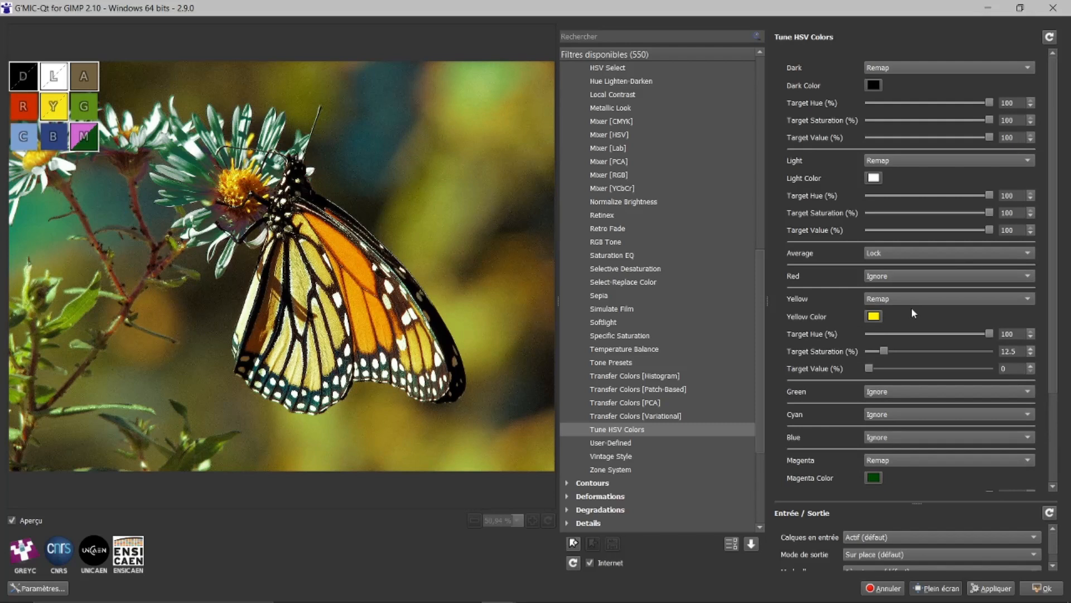
click(873, 317)
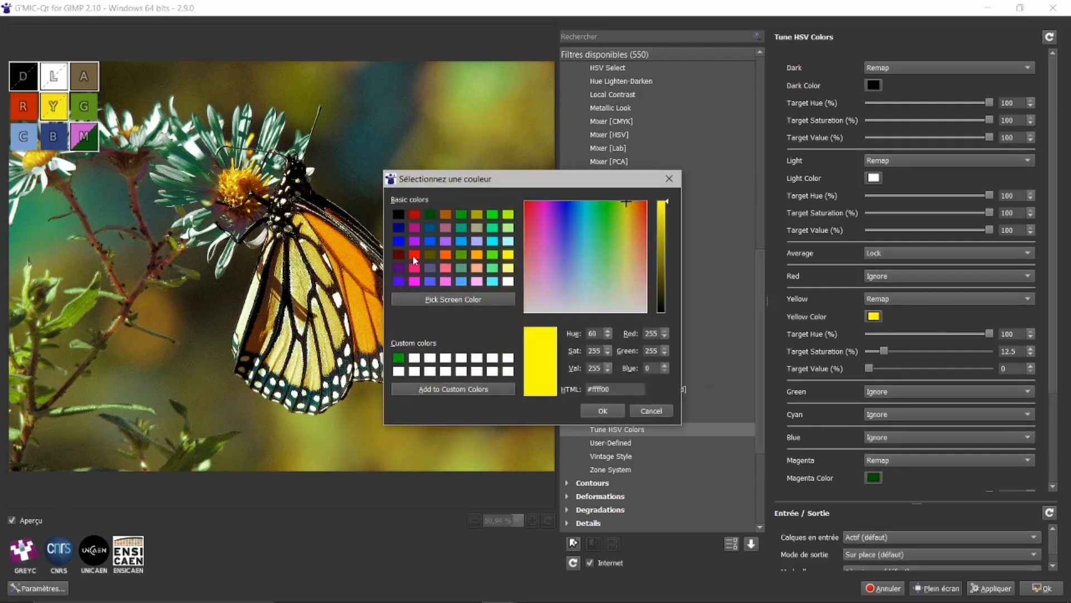
click(415, 255)
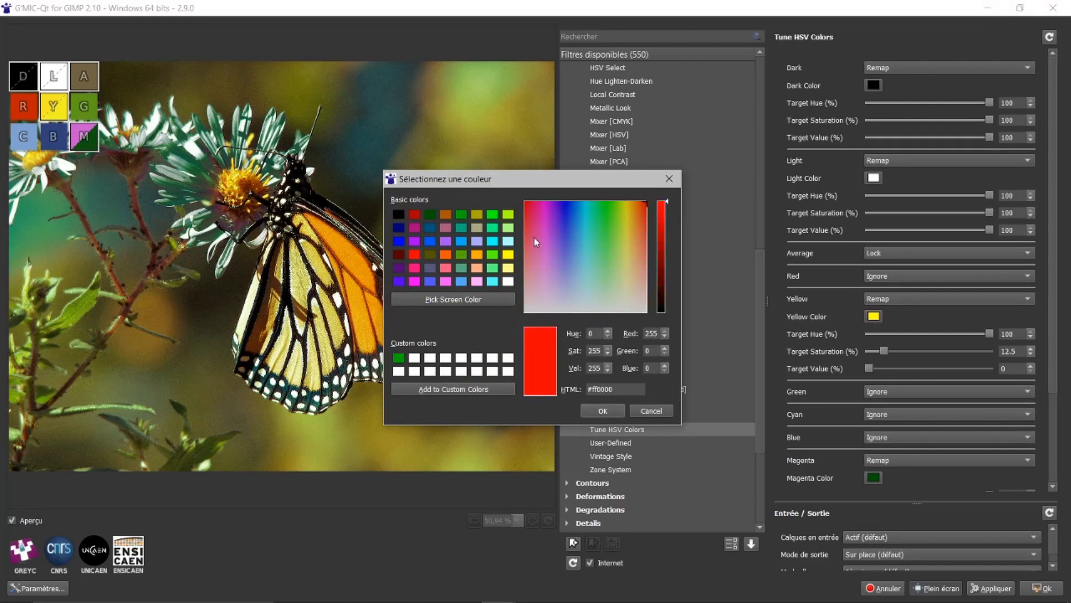
click(614, 414)
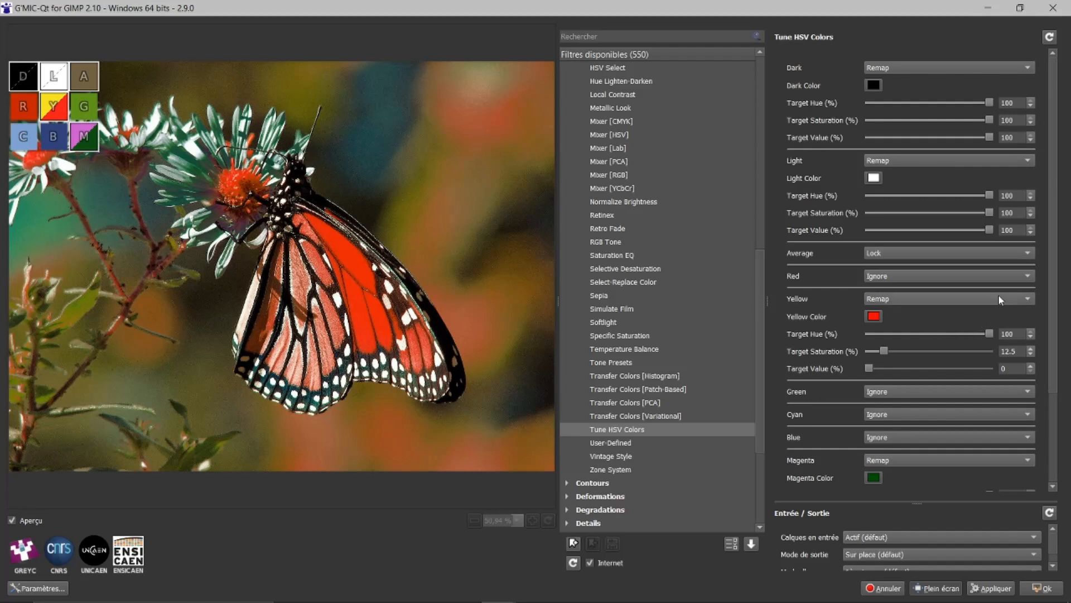
Step: Set the Red, Green, Cyan and Blue colours to Lock
click(1029, 277)
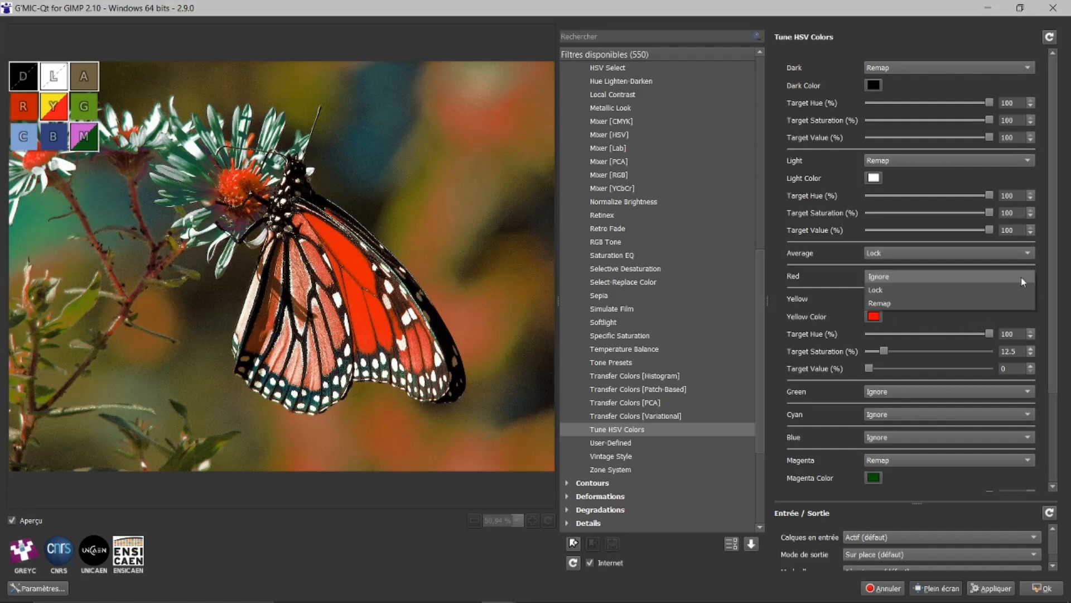
click(939, 290)
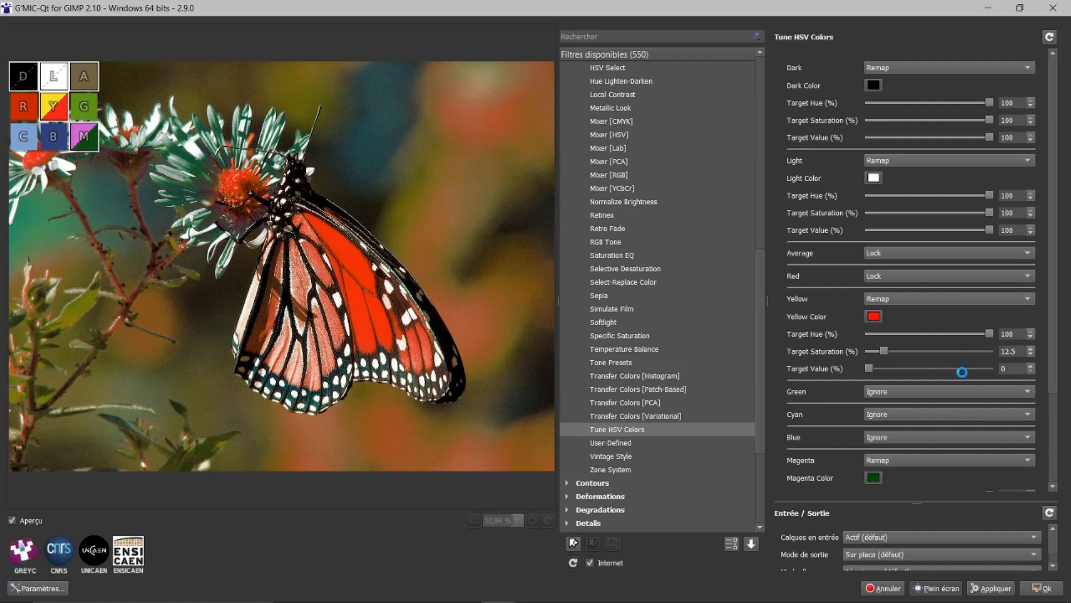
click(1029, 395)
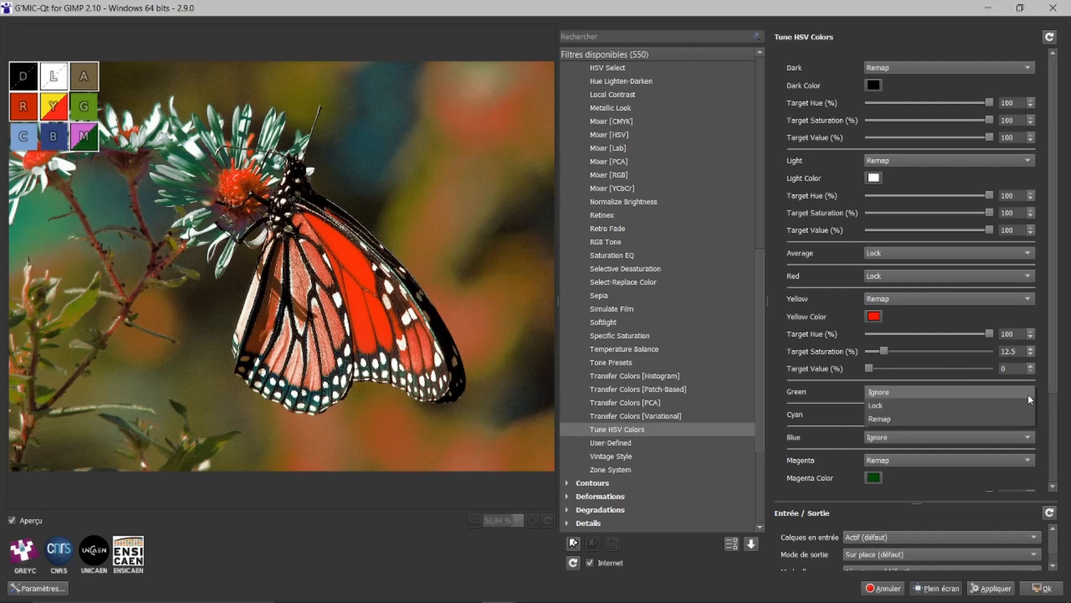
click(930, 403)
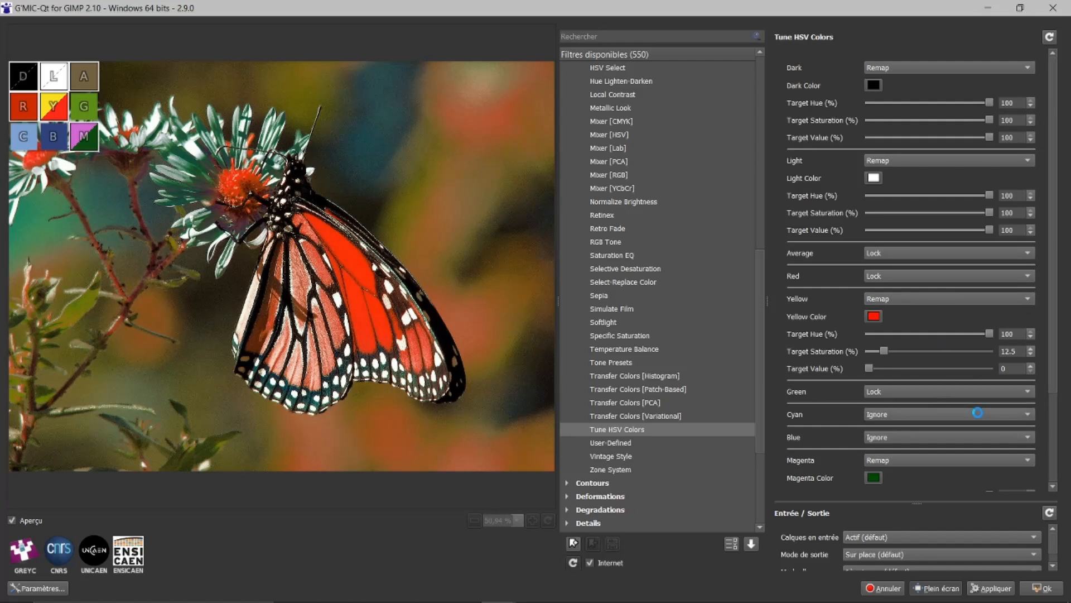
click(1027, 415)
click(876, 428)
click(937, 436)
click(926, 424)
click(1029, 437)
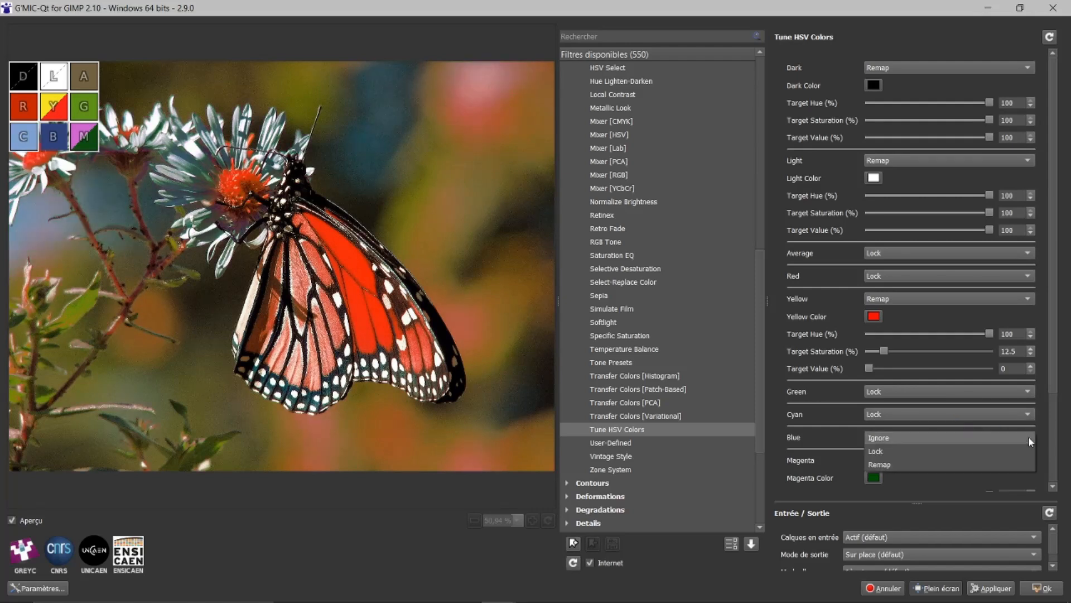
click(925, 451)
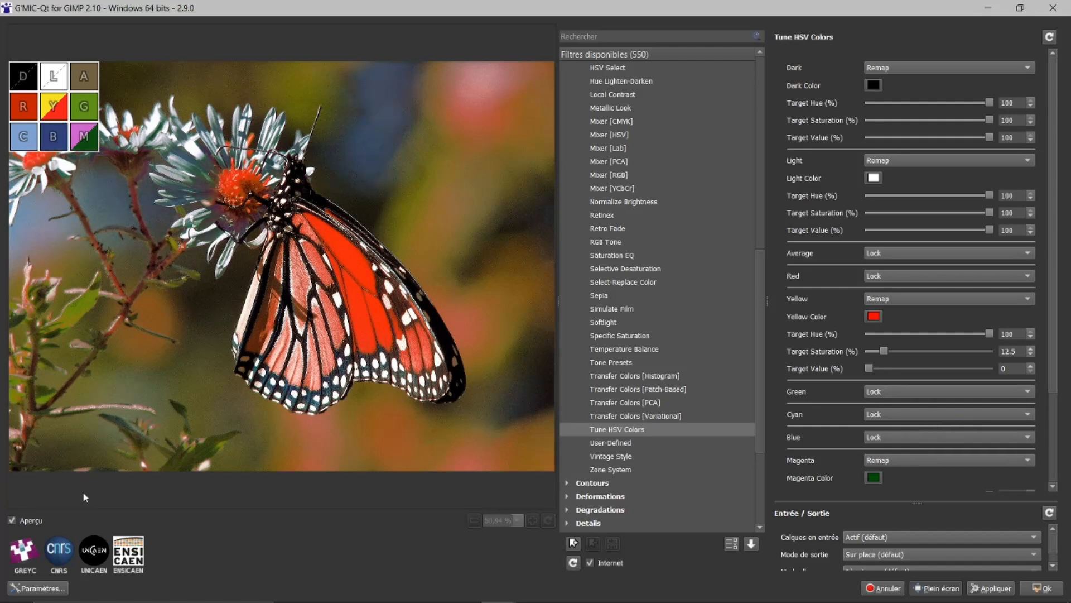
Step: Compare the filtered image with the original by switching the preview off and on
click(12, 521)
click(13, 521)
click(12, 521)
click(13, 520)
click(13, 520)
click(14, 520)
click(13, 519)
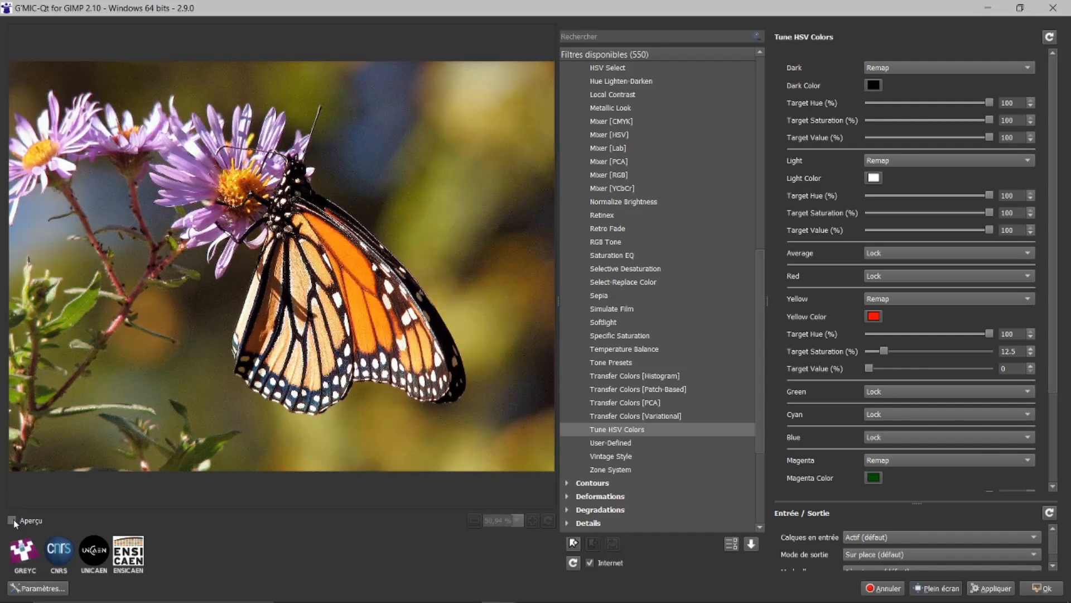
click(13, 520)
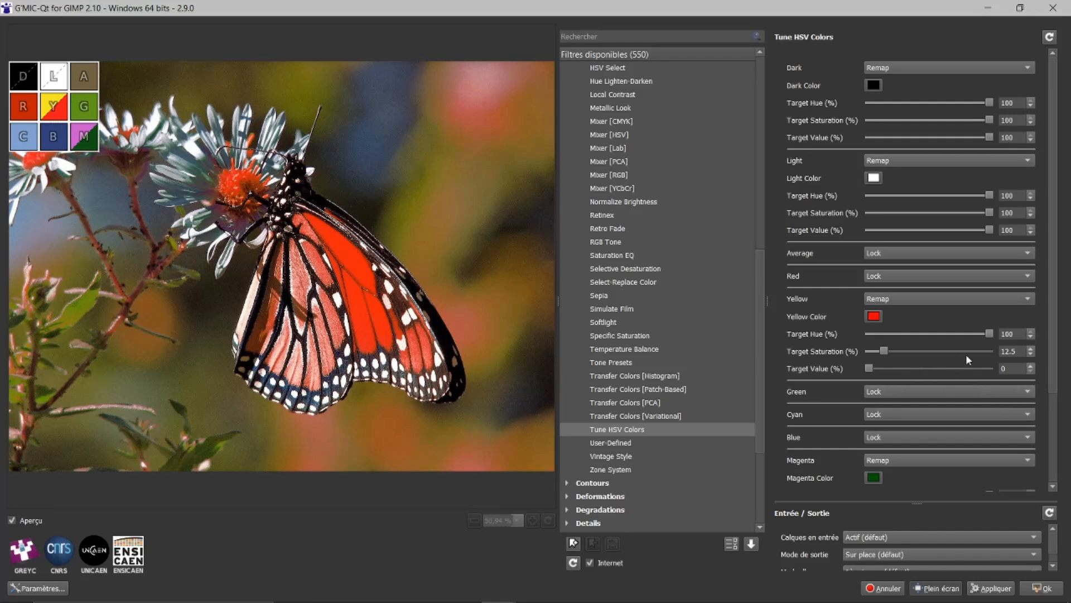
Step: Set the yellow target hue to 58.3 % and target value to 25.5 %, comparing the preview with the original
drag(983, 330, 938, 335)
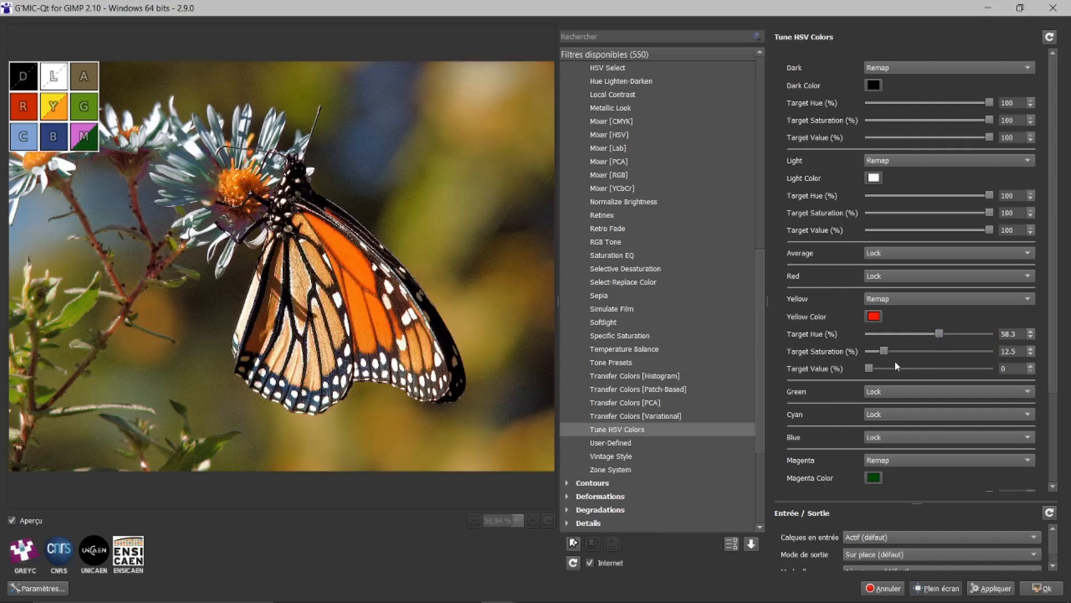
drag(872, 368, 899, 368)
click(12, 523)
click(12, 521)
click(13, 521)
click(13, 521)
click(12, 521)
click(12, 521)
click(12, 521)
click(12, 521)
Step: Set Yellow to Lock, compare with the original and apply the Tune HSV Colors filter to the image
click(1027, 297)
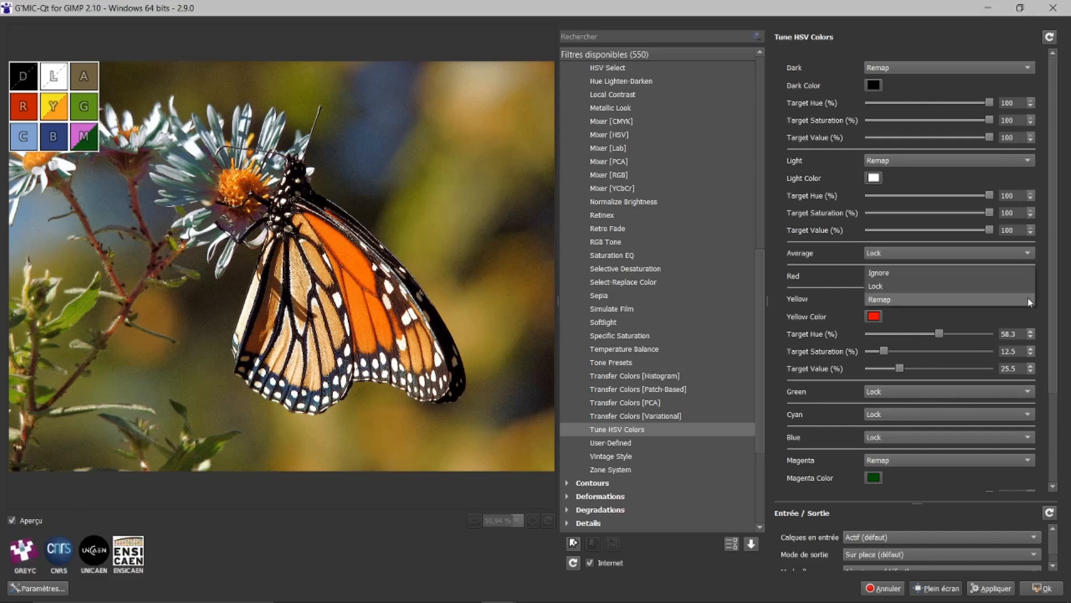
click(882, 285)
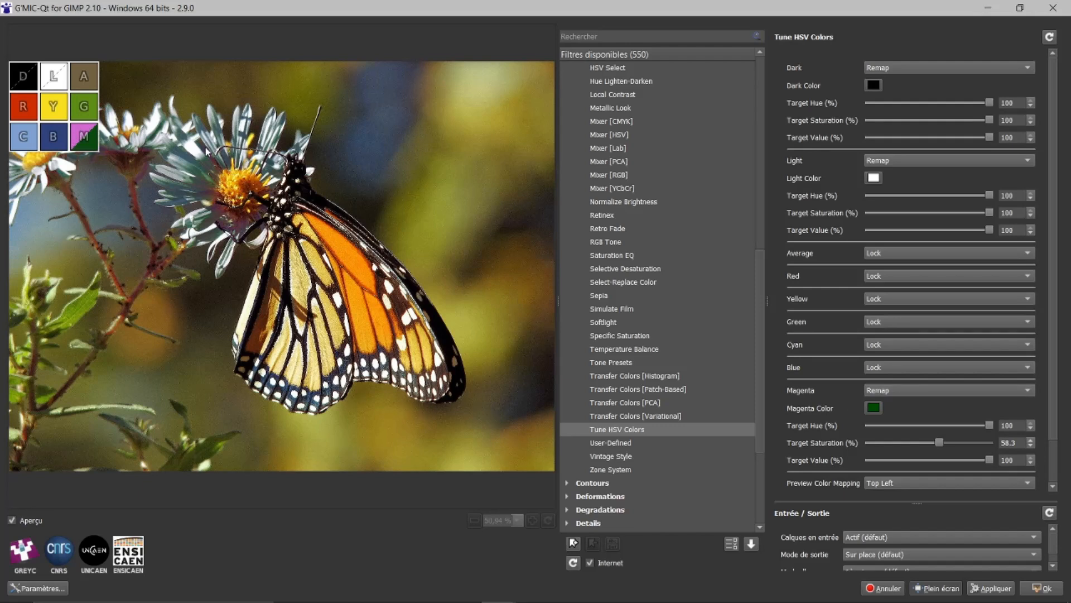
click(12, 520)
click(12, 520)
click(11, 520)
click(12, 520)
click(11, 520)
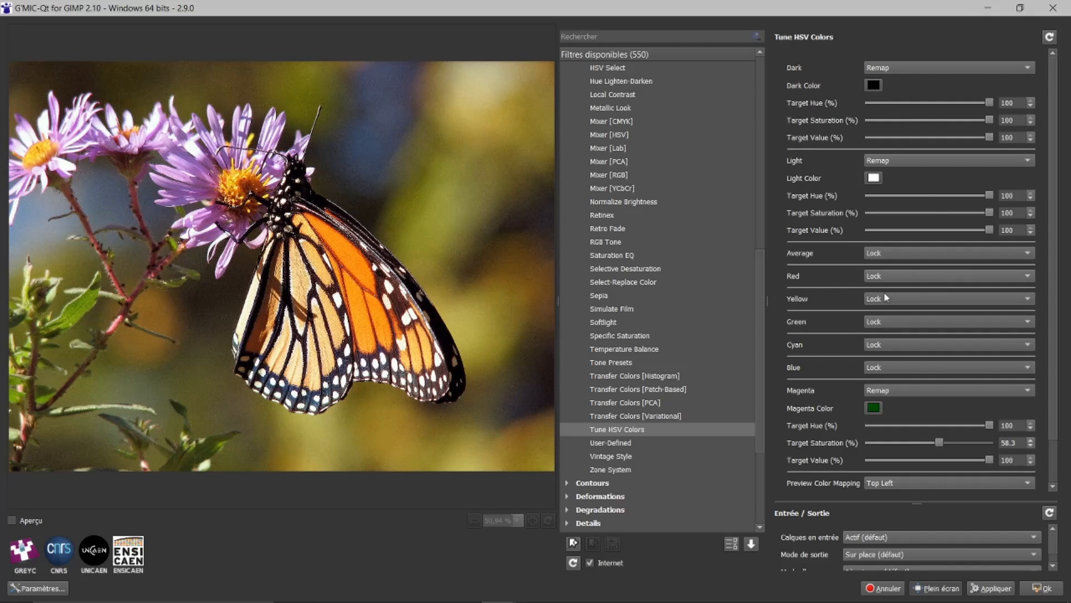
click(1042, 588)
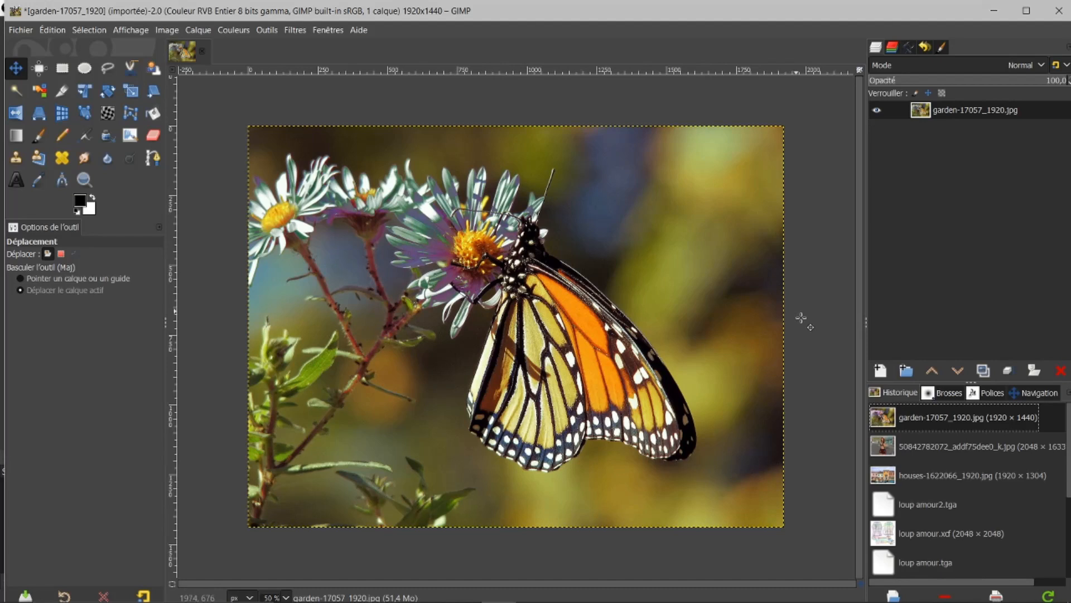
Step: Open the recent image houses-1622066_1920.jpg and switch back to the butterfly image
click(899, 472)
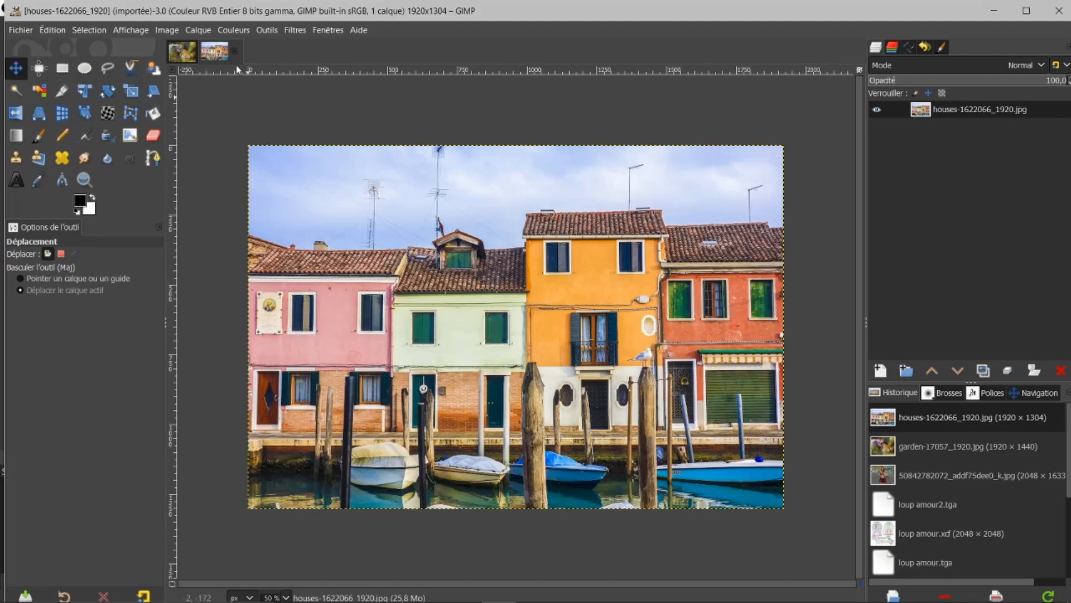
click(182, 53)
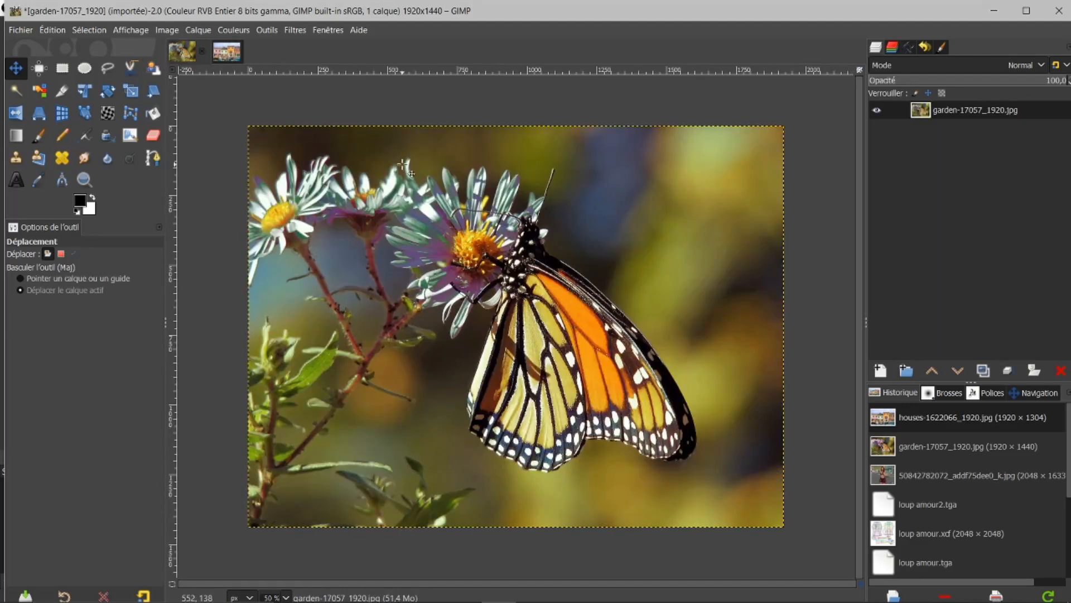